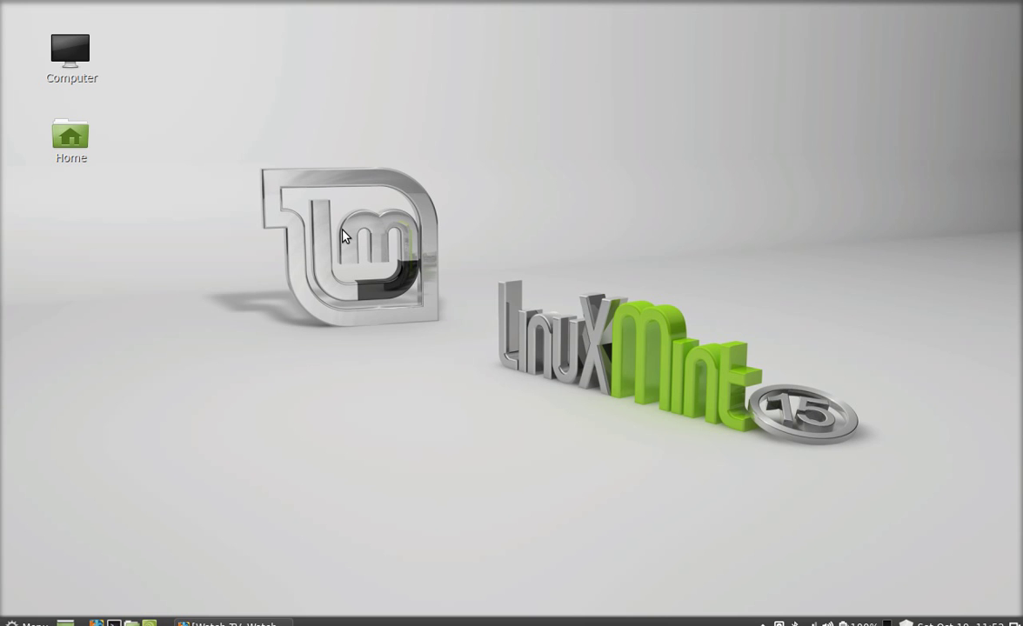
# Try to play the featured Parks and Recreation episode on the open Hulu page in Firefox, and close the browser
pyautogui.click(233, 623)
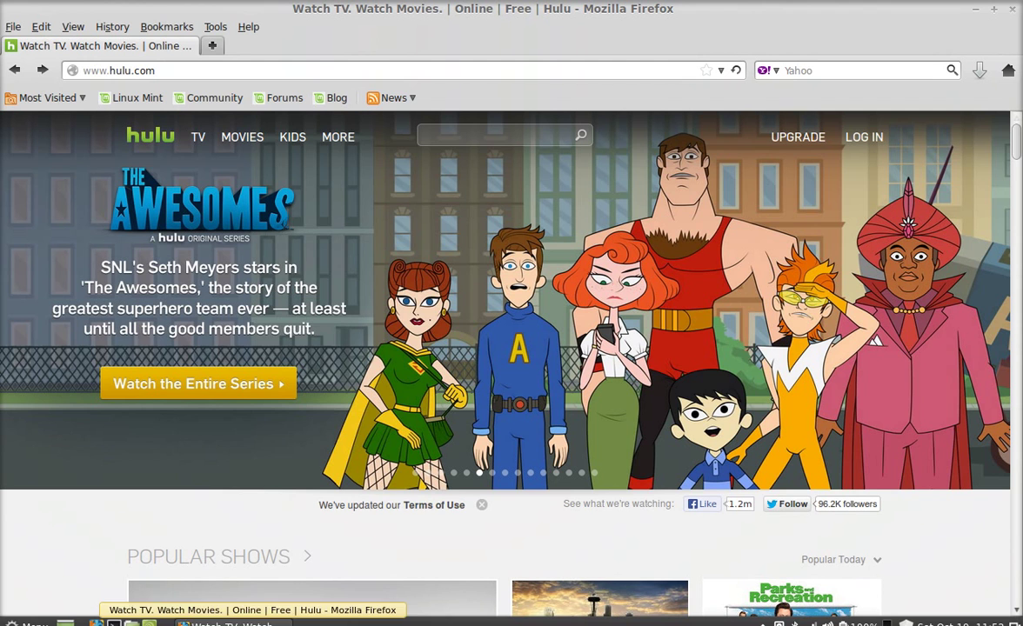
pyautogui.click(416, 474)
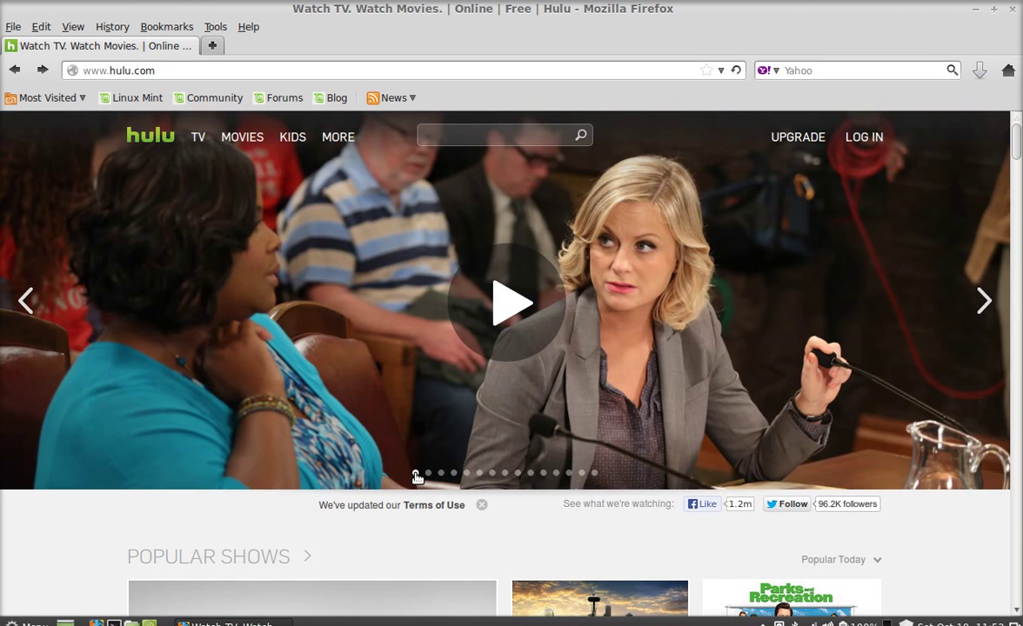
pyautogui.click(533, 287)
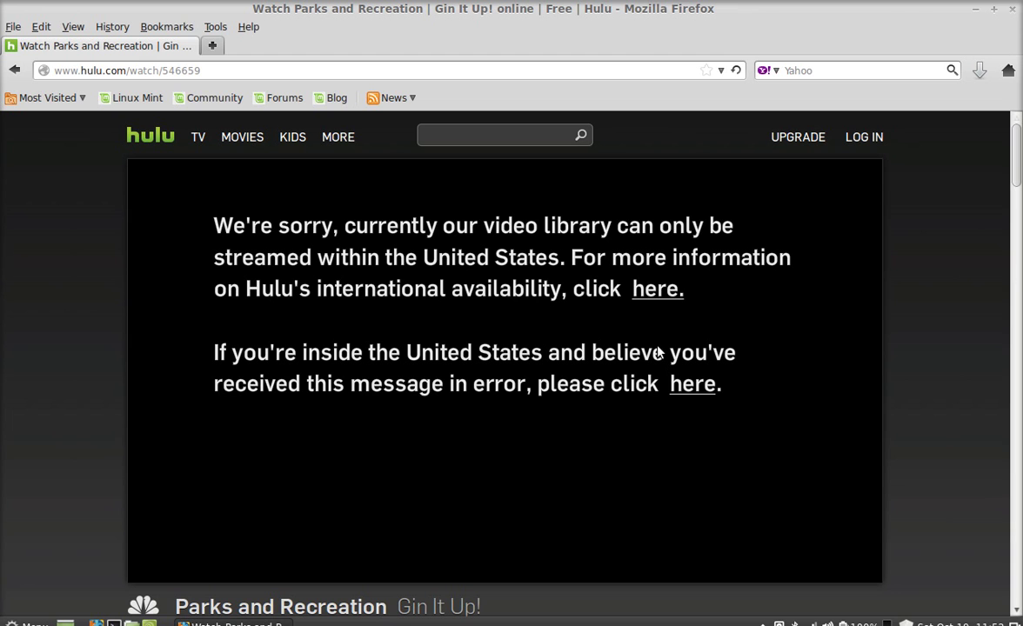
pyautogui.click(1015, 11)
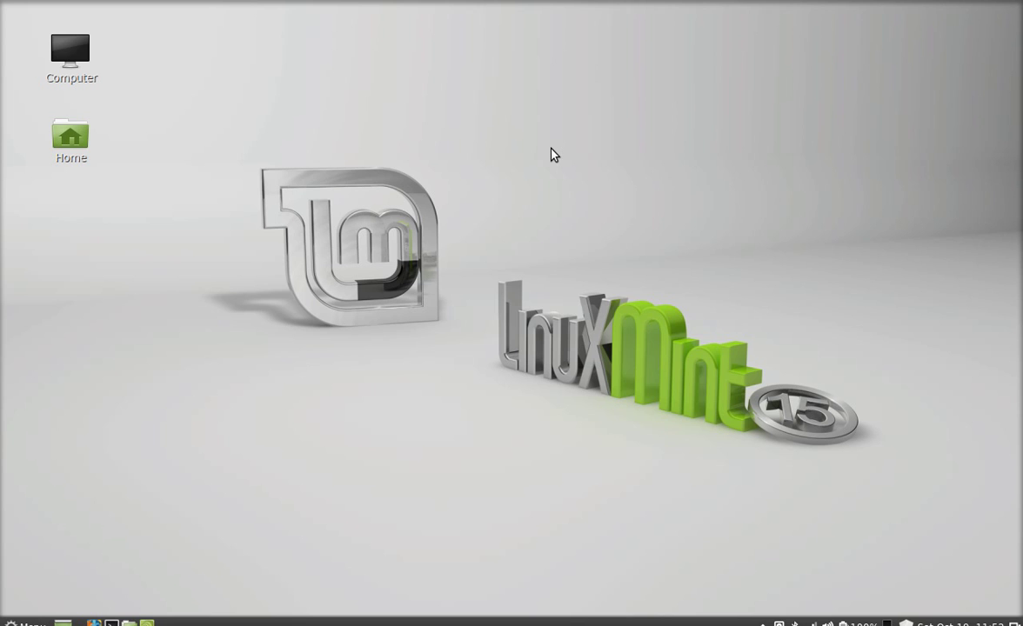
# Open a terminal and run "sudo gedit /etc/resolv.conf", authenticating with the account password
pyautogui.hotkey('ctrl', 'alt', 't')
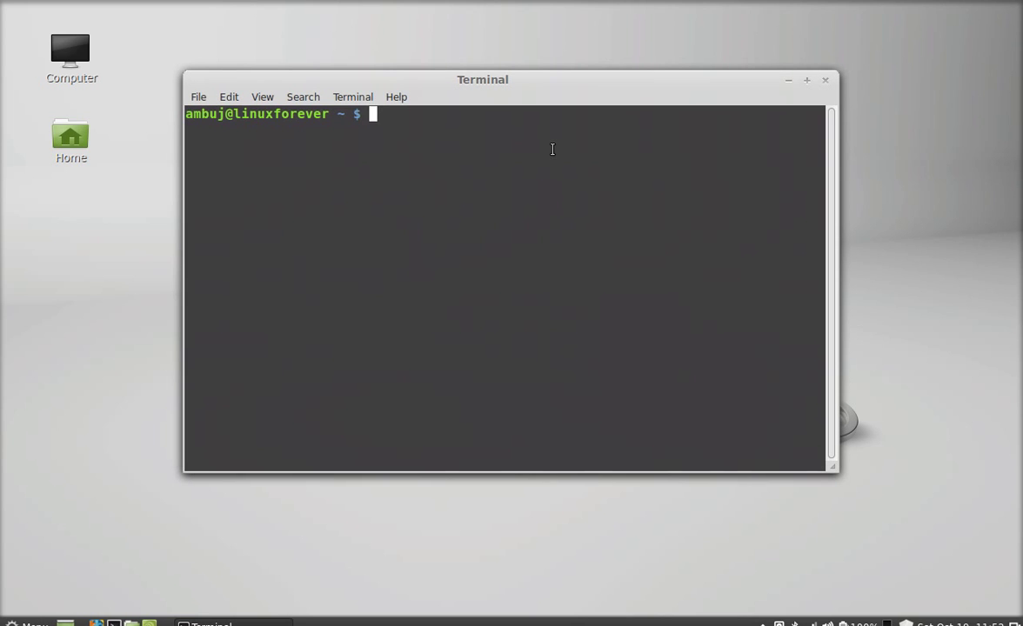
pyautogui.write('sudo gedit /etc')
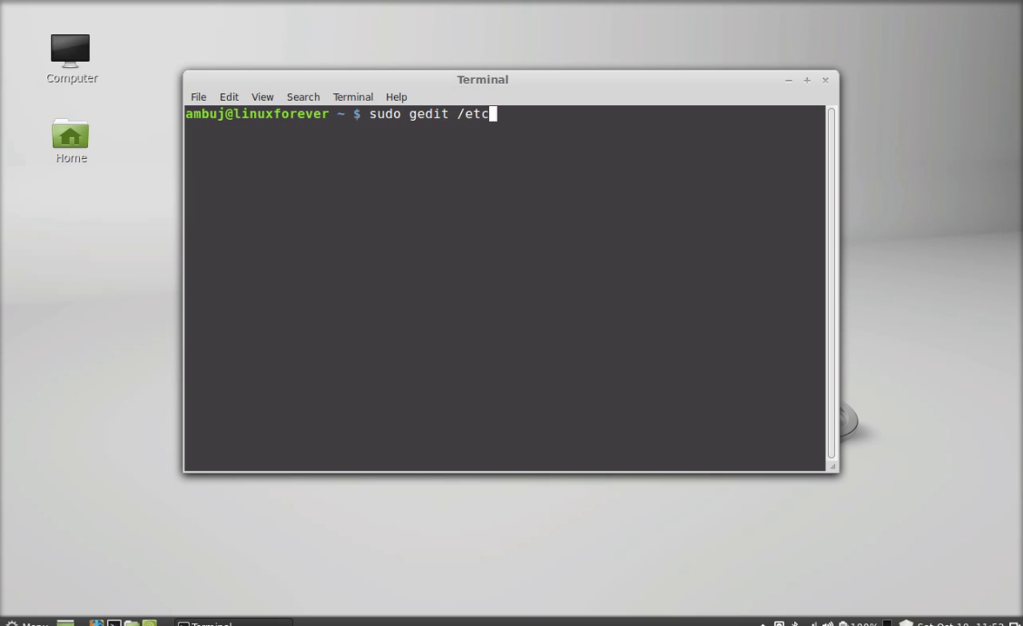
pyautogui.write('/resolv.conf')
pyautogui.moveTo(588, 117); pyautogui.dragTo(502, 111)
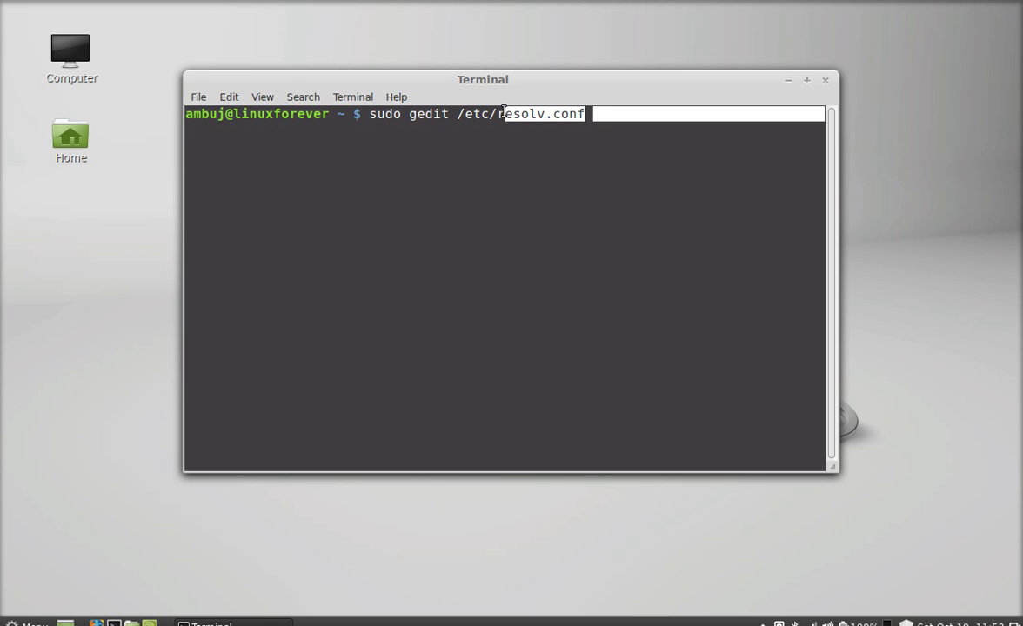
pyautogui.click(485, 141)
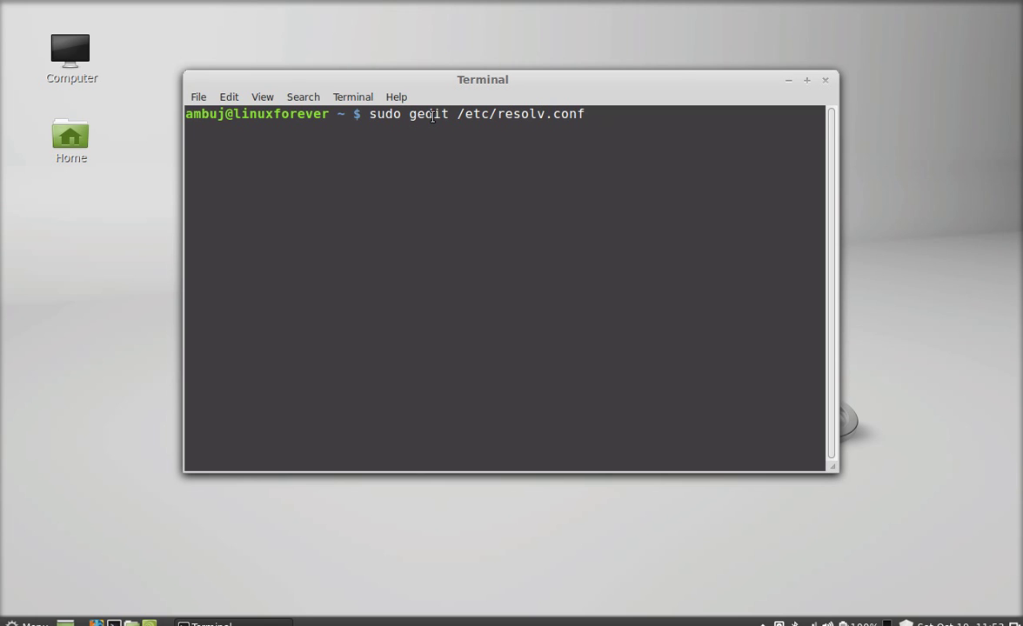
pyautogui.press('Return')
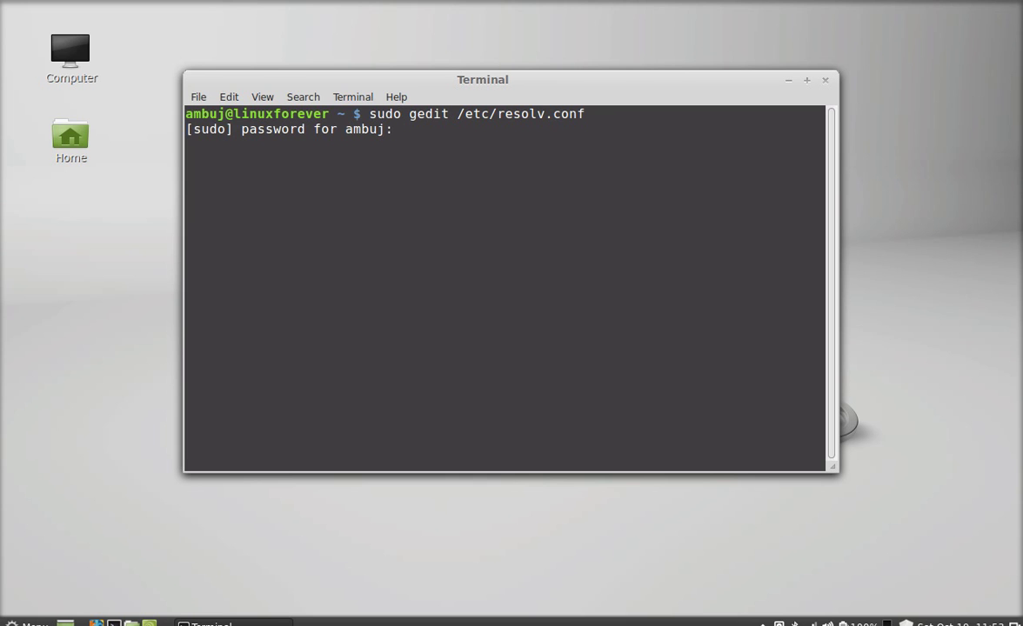
pyautogui.press('Return')
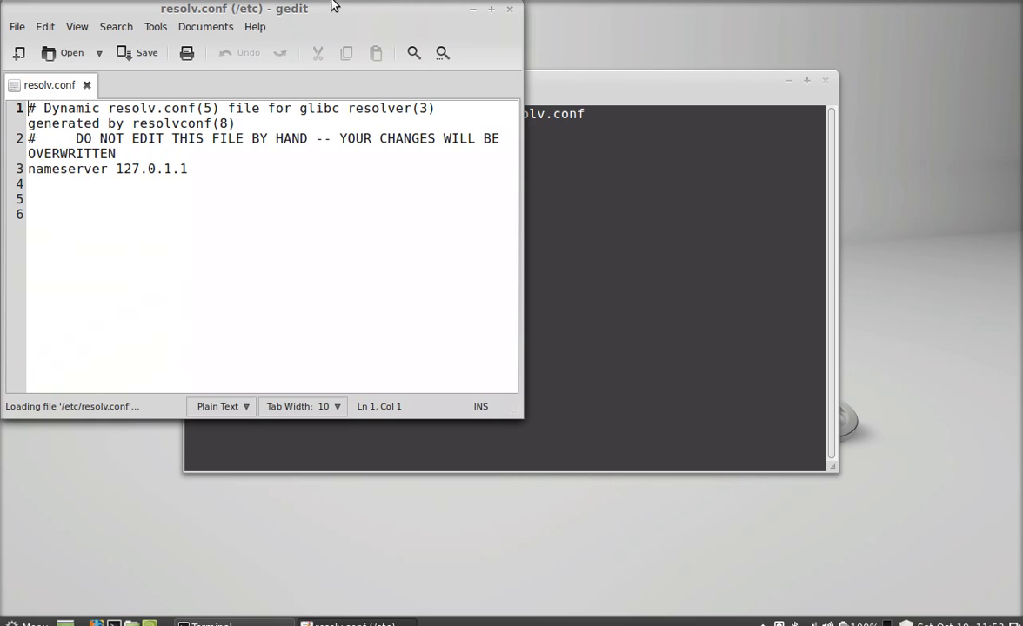
# Comment out the existing nameserver 127.0.1.1 line in resolv.conf with a leading #
pyautogui.moveTo(315, 9); pyautogui.dragTo(514, 94)
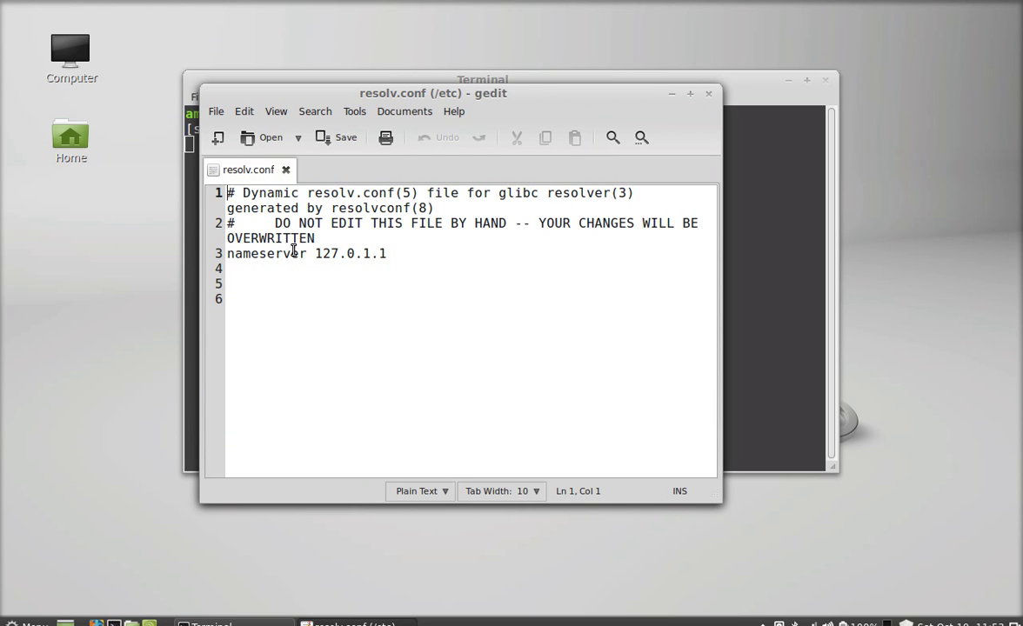
pyautogui.click(231, 259)
pyautogui.write('#')
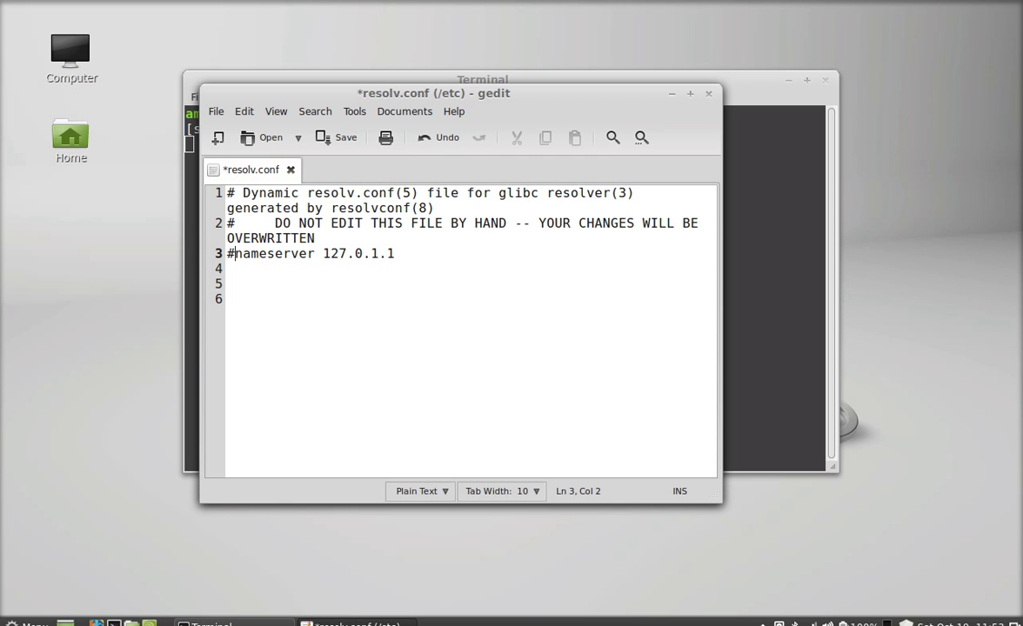
# Add the line "nameserver 69.197.169.9" directly below the commented-out nameserver entry
pyautogui.click(426, 253)
pyautogui.press('Return')
pyautogui.write('namere')
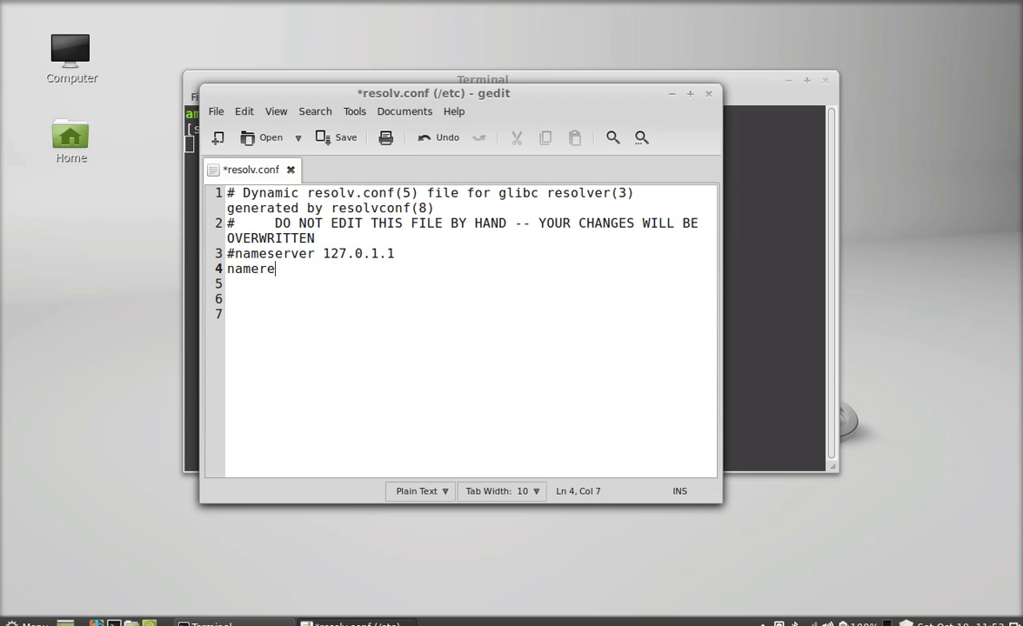
pyautogui.press('BackSpace')
pyautogui.press('BackSpace')
pyautogui.write('server 69.197')
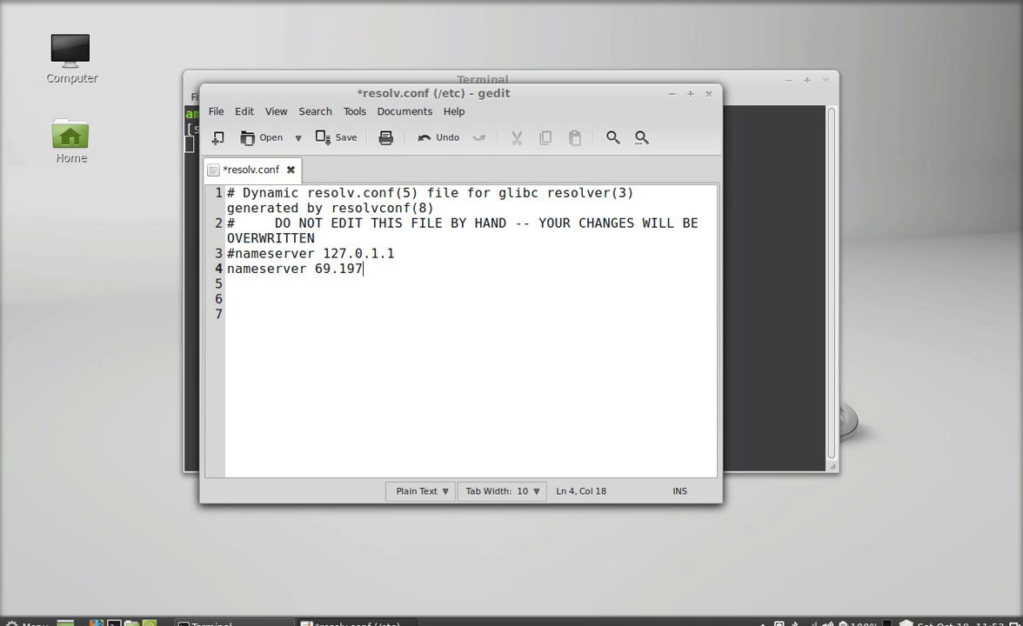
pyautogui.write('.169.9')
# Add a second DNS entry, "nameserver 192.95.16.109", on the line below the first new one
pyautogui.press('Return')
pyautogui.write('nam')
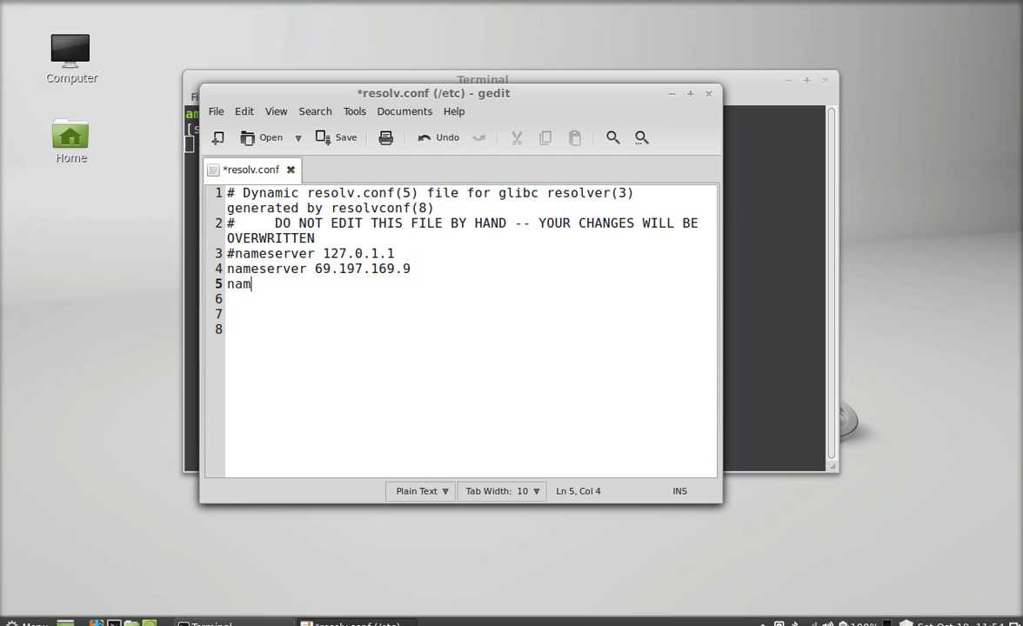
pyautogui.write('eserver 192')
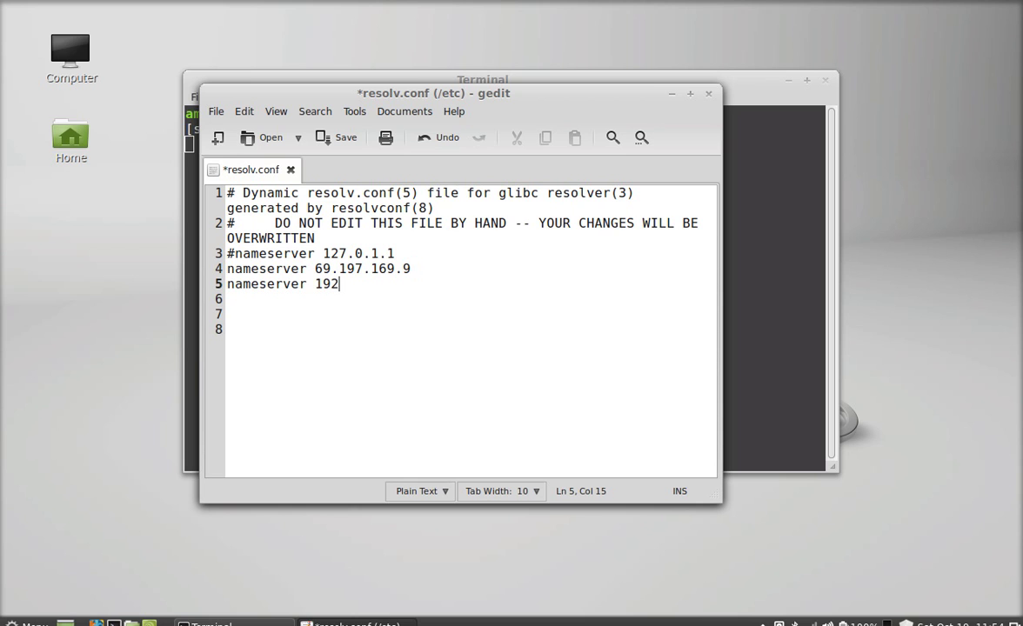
pyautogui.write('.95.16.109')
pyautogui.moveTo(437, 285); pyautogui.dragTo(230, 270)
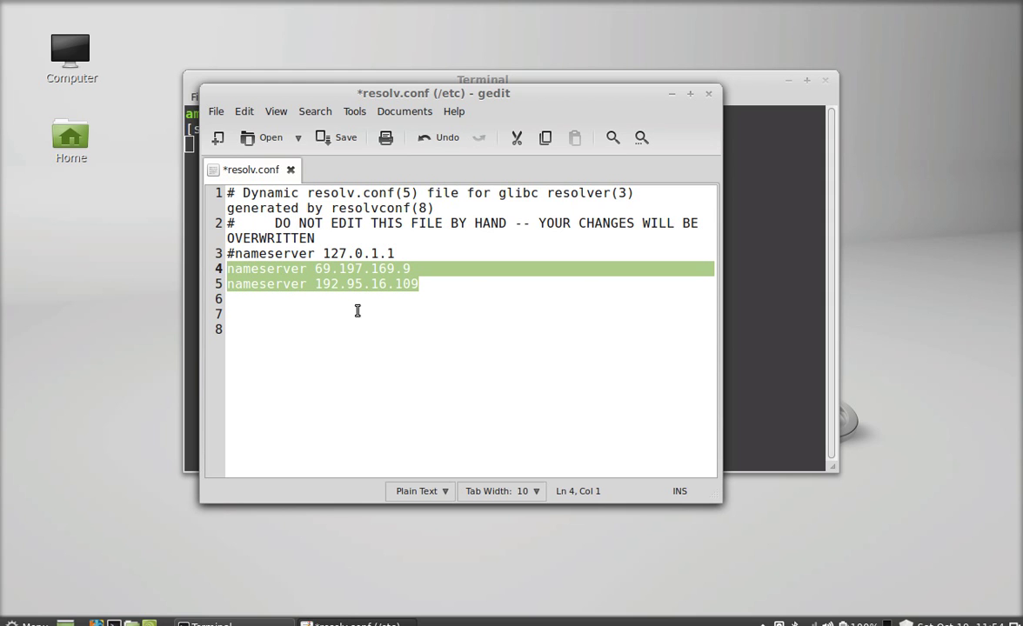
pyautogui.click(433, 317)
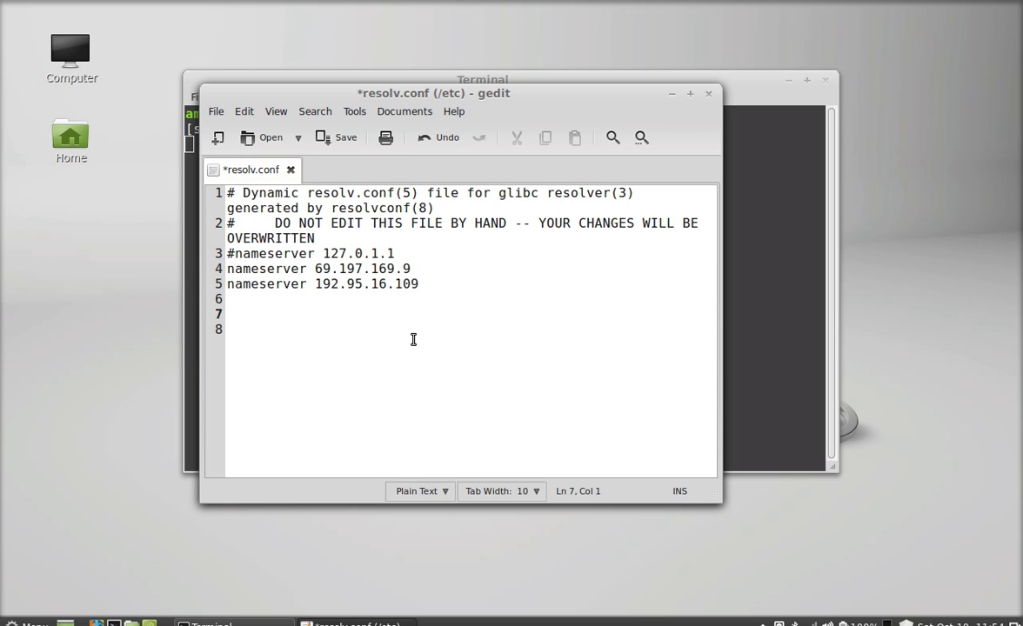
# Save resolv.conf and minimize both the editor and the terminal windows
pyautogui.hotkey('ctrl', 's')
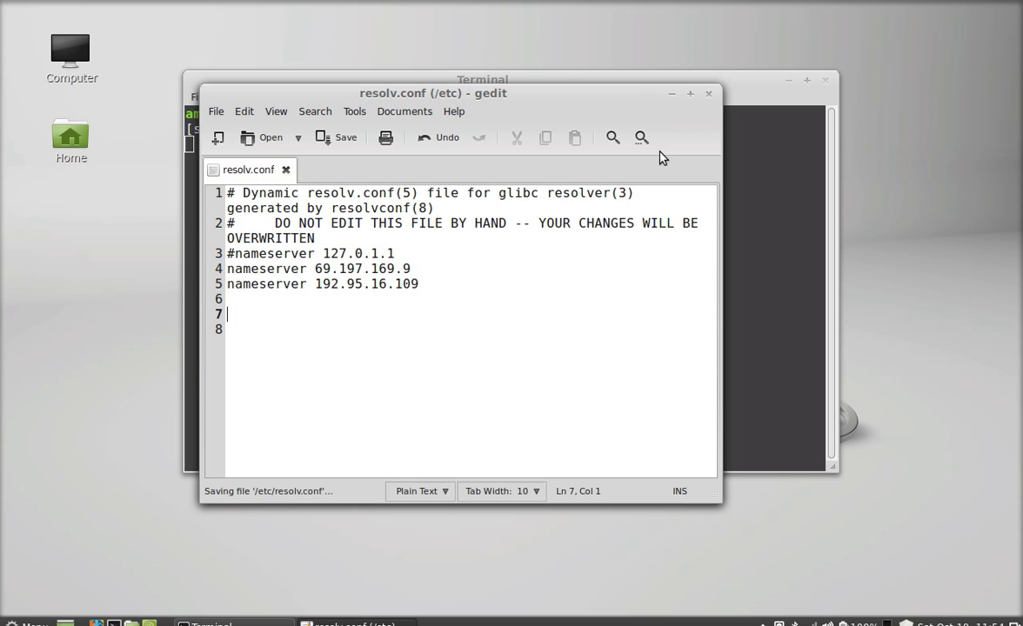
pyautogui.click(670, 95)
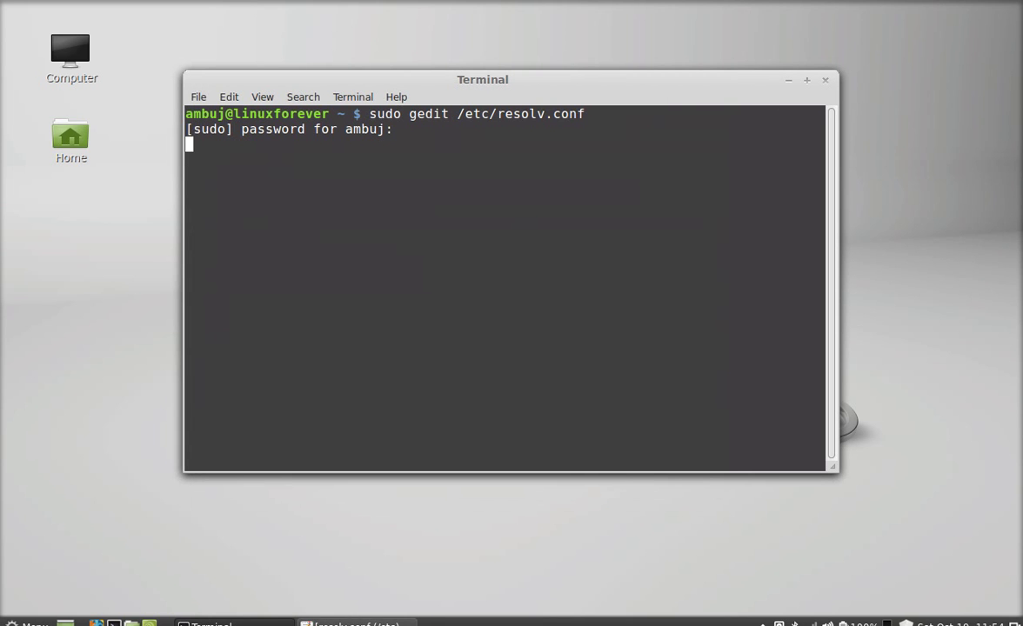
pyautogui.click(235, 622)
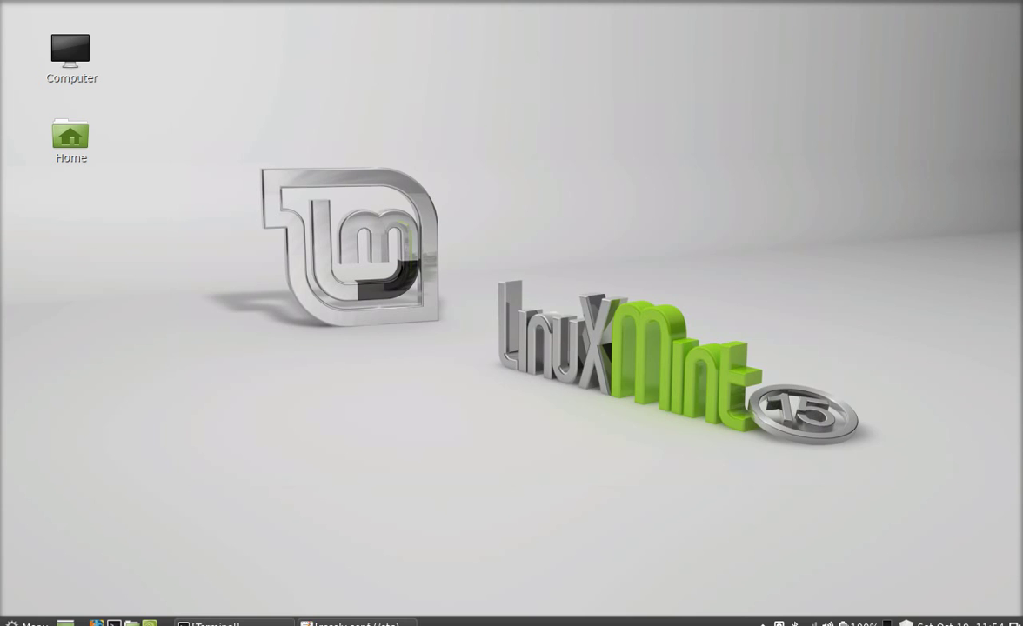
# Launch Firefox and load hulu.com
pyautogui.click(95, 622)
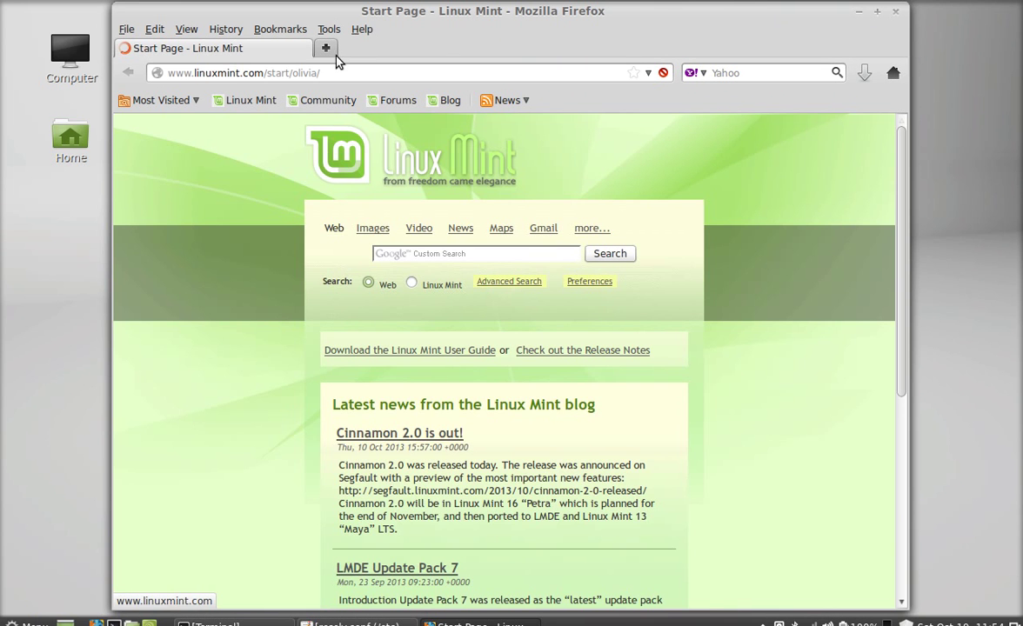
pyautogui.click(337, 74)
pyautogui.hotkey('ctrl', 'a')
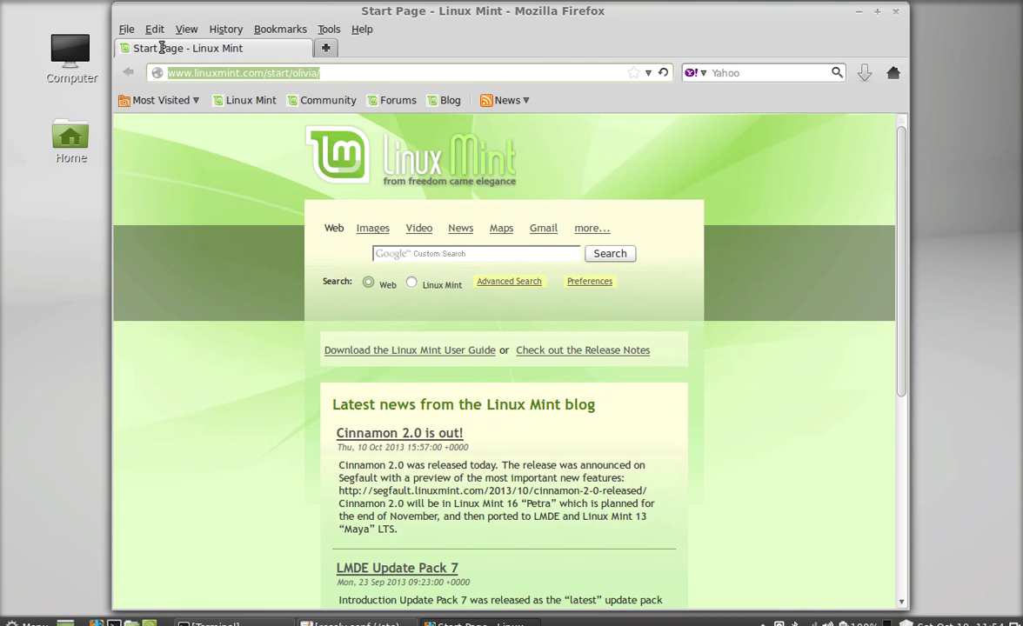
pyautogui.write('hulu.com')
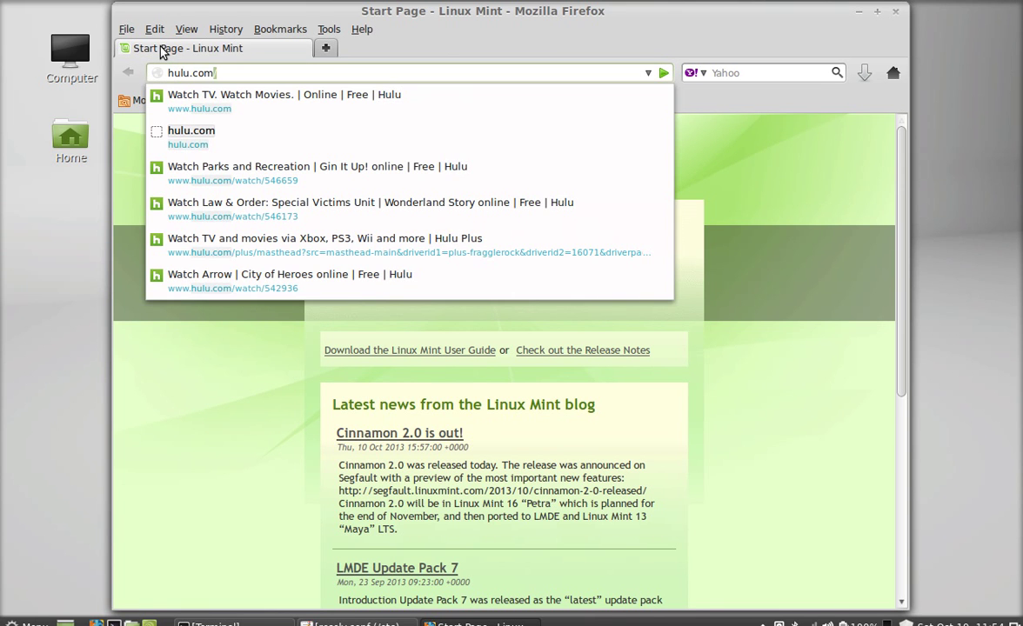
pyautogui.press('Return')
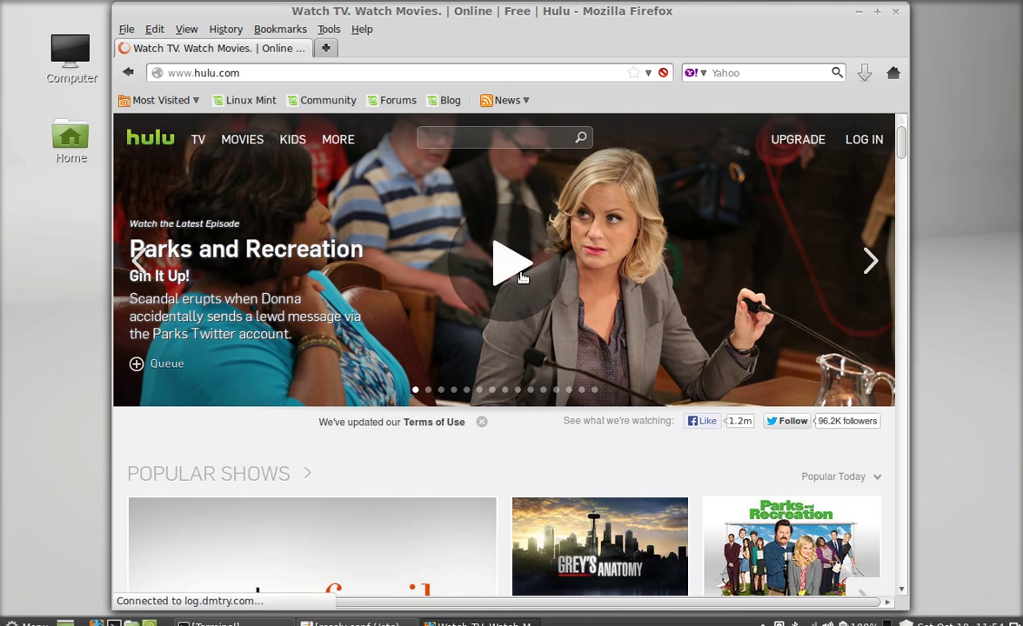
# Play the featured Parks and Recreation episode to test streaming, and close the browser
pyautogui.click(522, 278)
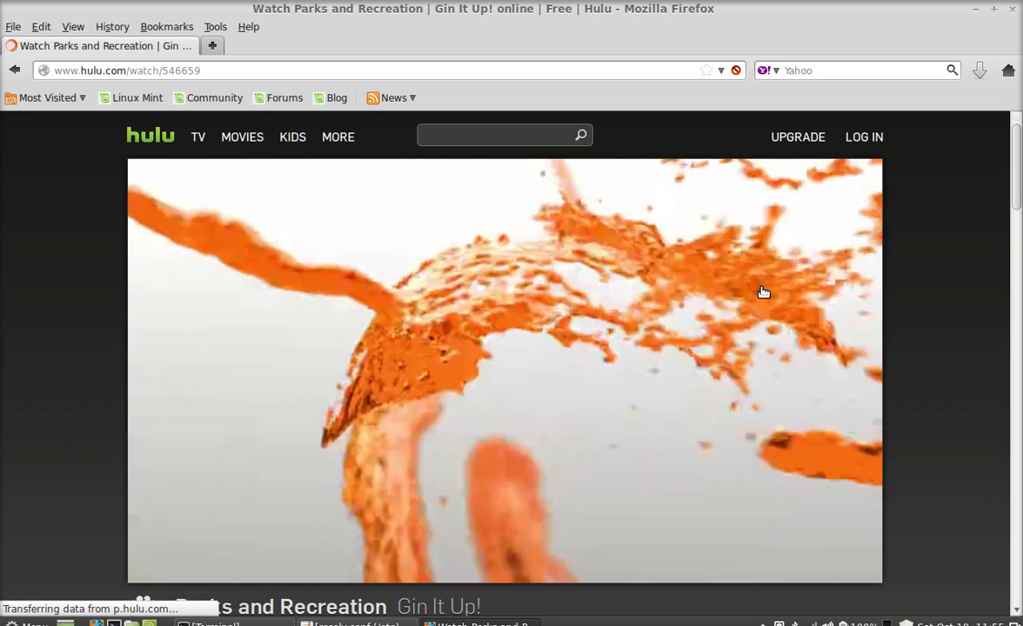
pyautogui.moveTo(763, 292)
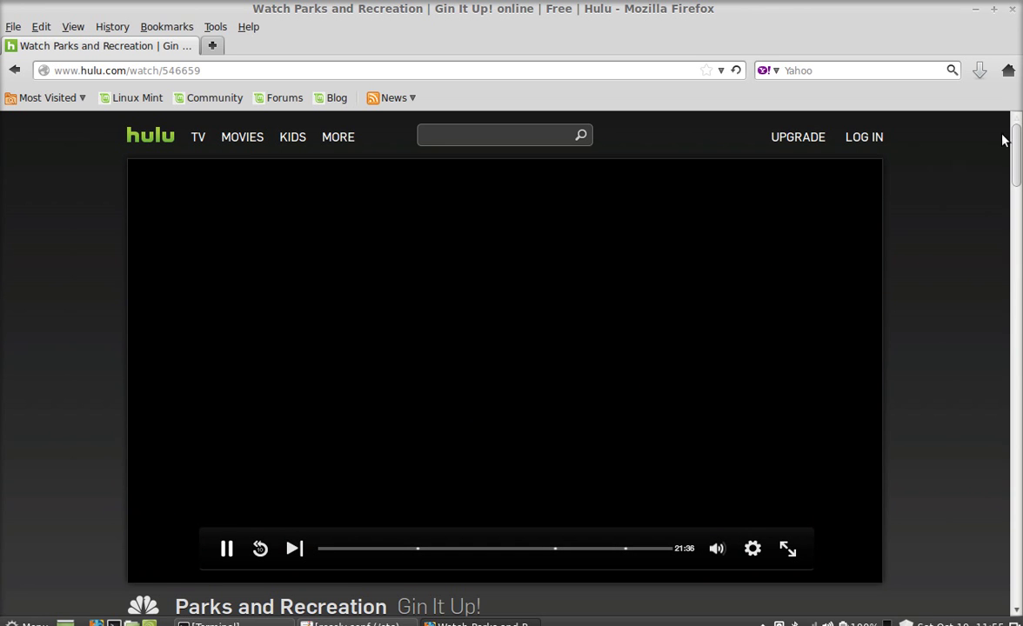
pyautogui.click(1011, 9)
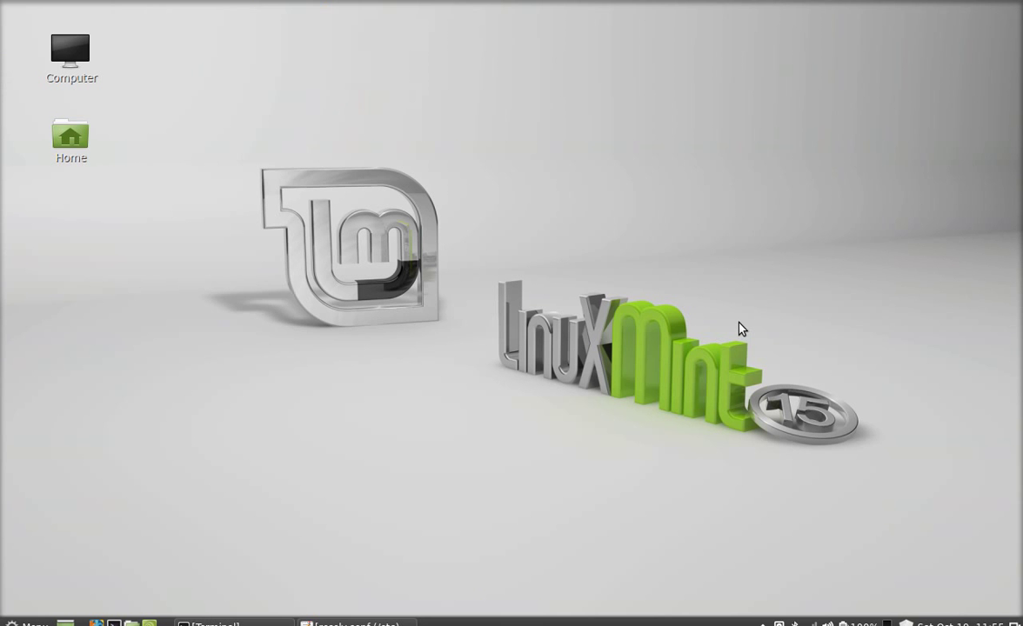